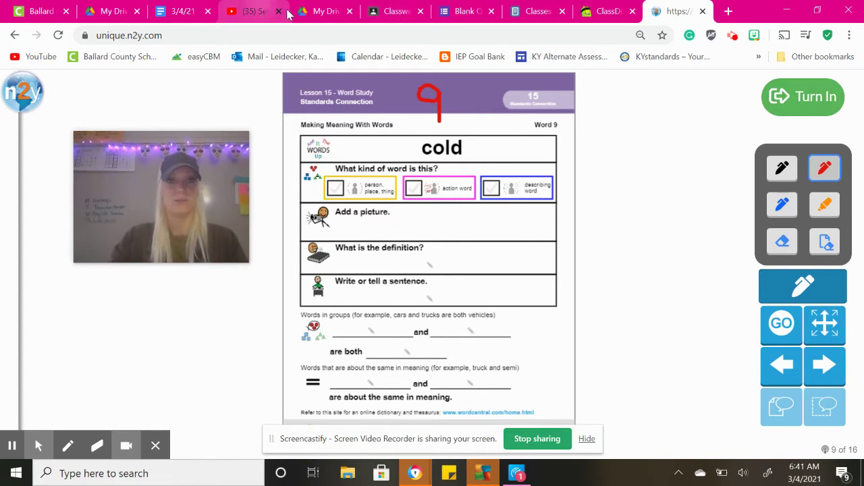
# Step: Switch to the ClassDojo post and review the 3/4/21 lesson assignments, moving the webcam preview clear of the text
pyautogui.click(597, 9)
pyautogui.moveTo(224, 169); pyautogui.dragTo(714, 130)
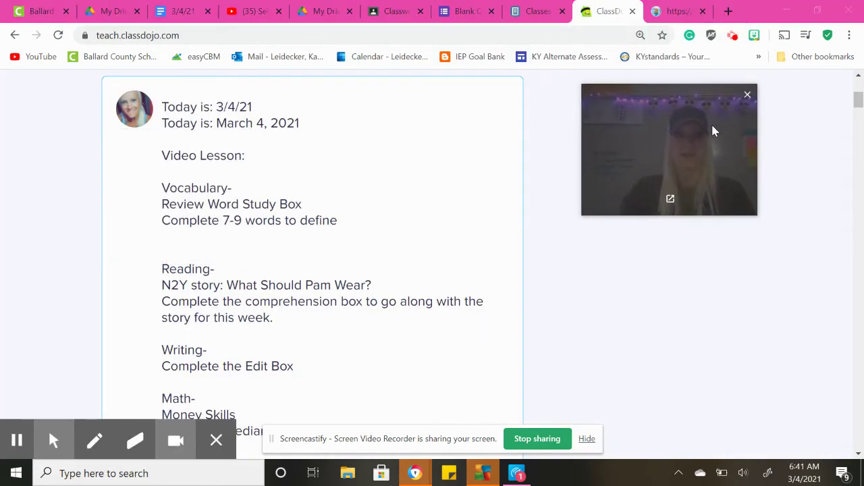
pyautogui.scroll(-1, 331, 236)
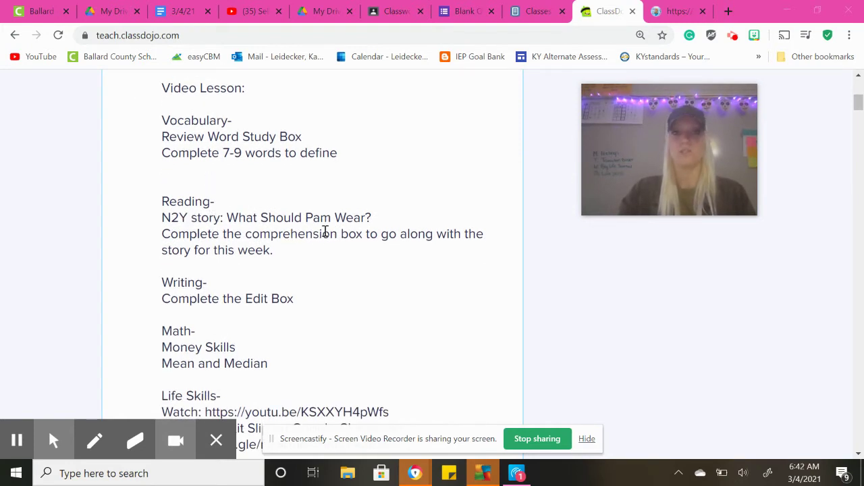
# Step: Return to the n2y Word Study worksheet and leave it for the home page, using Save and Exit
pyautogui.click(676, 11)
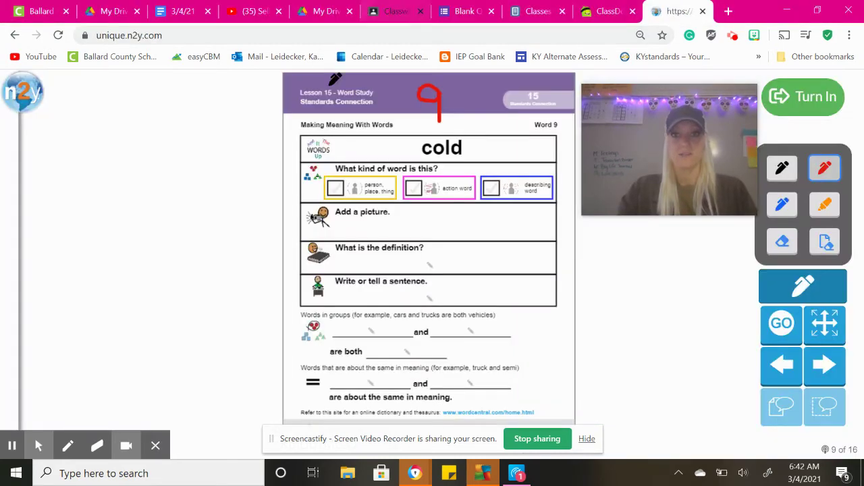
pyautogui.click(23, 92)
pyautogui.click(59, 195)
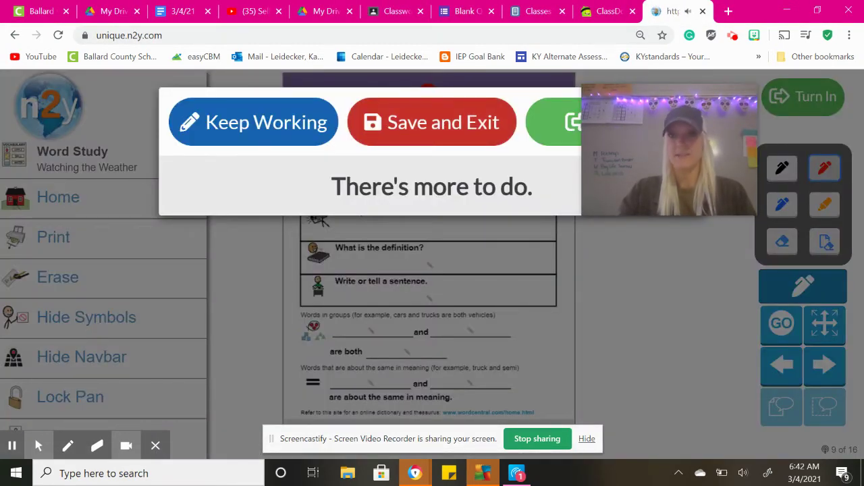
pyautogui.click(424, 126)
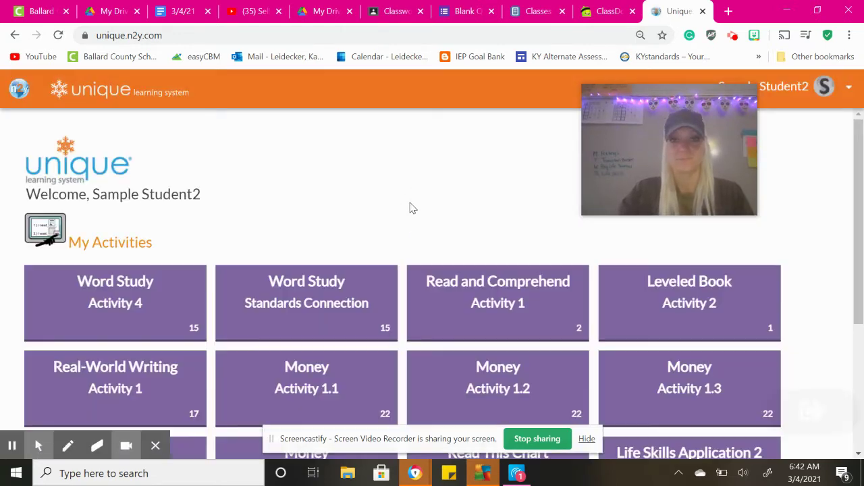
# Step: Find the Leveled Book Activity 2 among the assigned activities and open it
pyautogui.scroll(-2, 412, 206)
pyautogui.scroll(1, 411, 206)
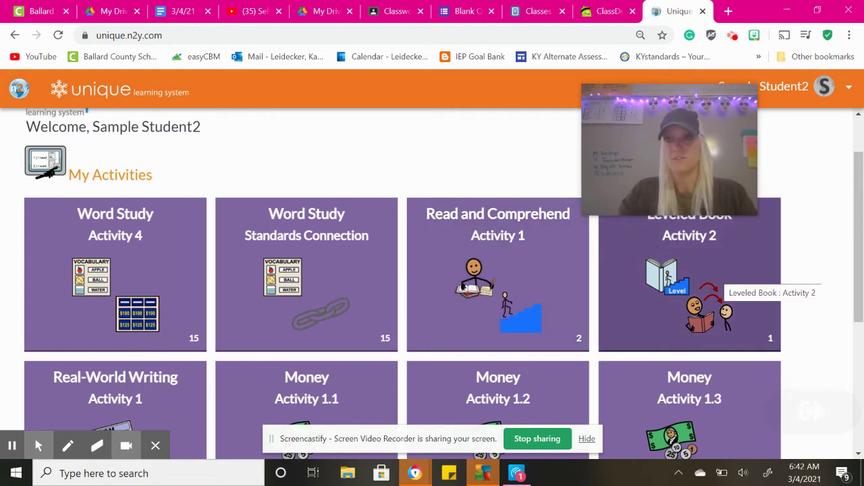
pyautogui.click(724, 276)
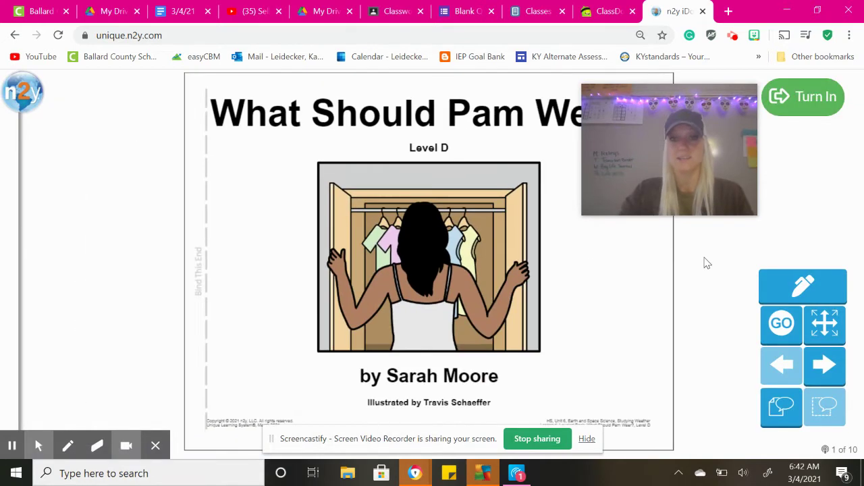
# Step: Leave the "What Should Pam Wear?" book for the student home page
pyautogui.click(37, 89)
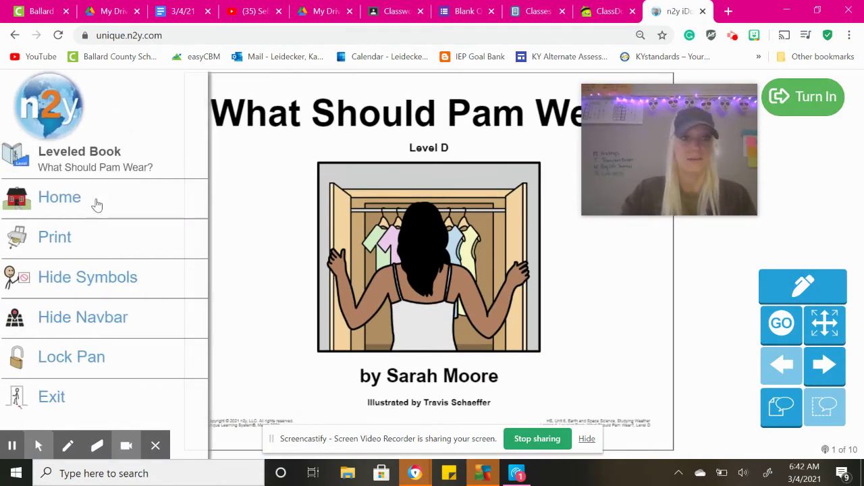
pyautogui.click(95, 195)
pyautogui.click(424, 127)
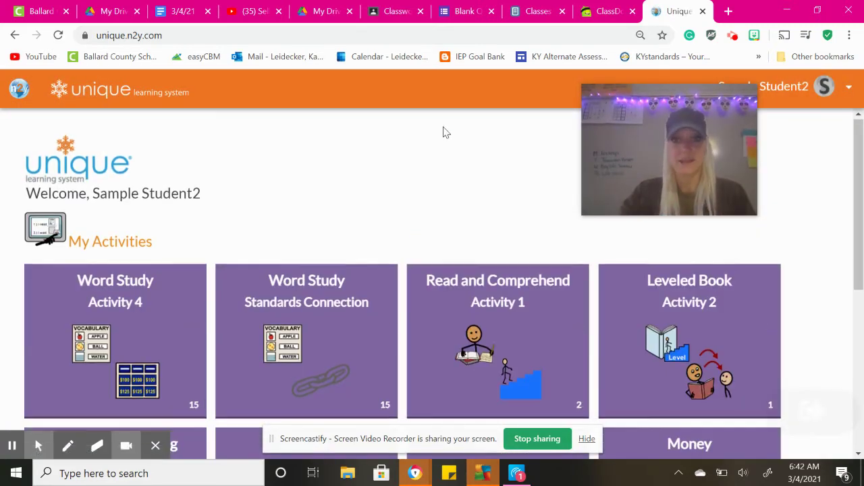
# Step: Open Read and Comprehend Activity 1 and display the picture answer choices for question 1
pyautogui.scroll(-1, 473, 203)
pyautogui.click(506, 256)
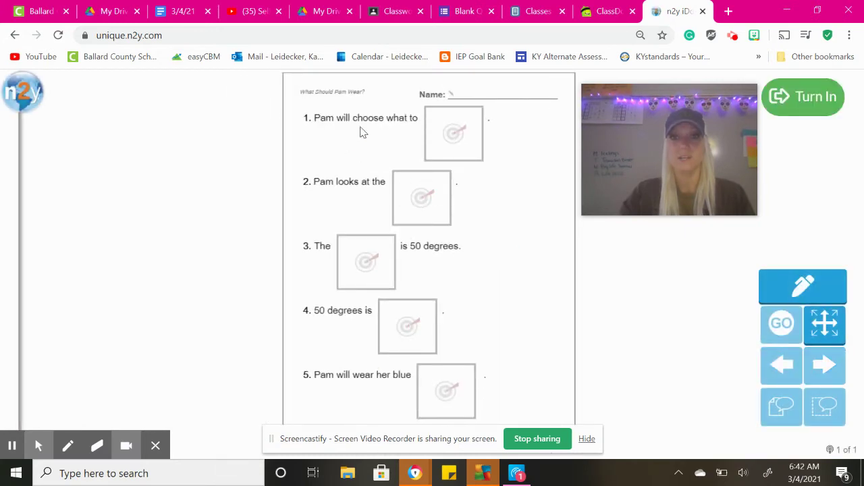
pyautogui.click(462, 138)
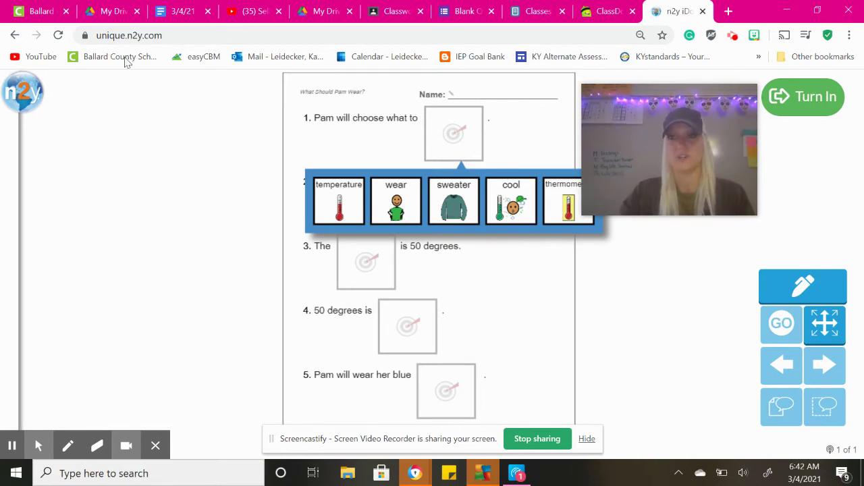
# Step: Save and exit the comprehension worksheet and open Real-World Writing Activity 1 from the home page
pyautogui.click(24, 102)
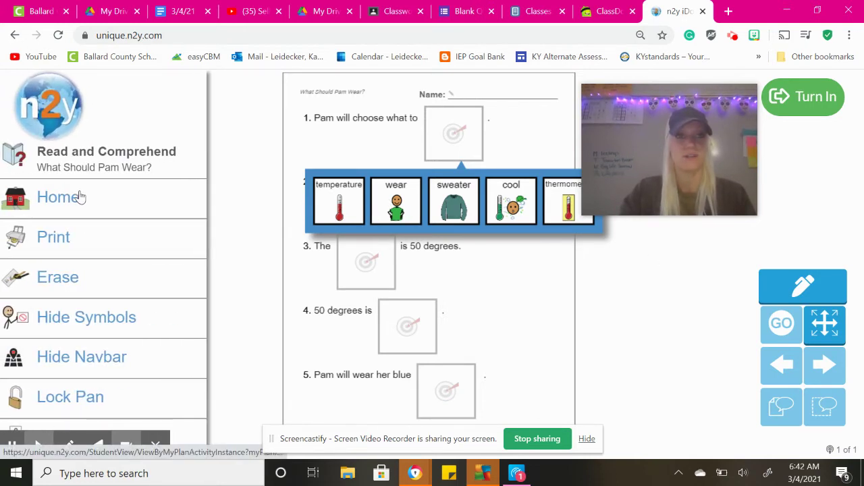
pyautogui.click(67, 197)
pyautogui.click(405, 125)
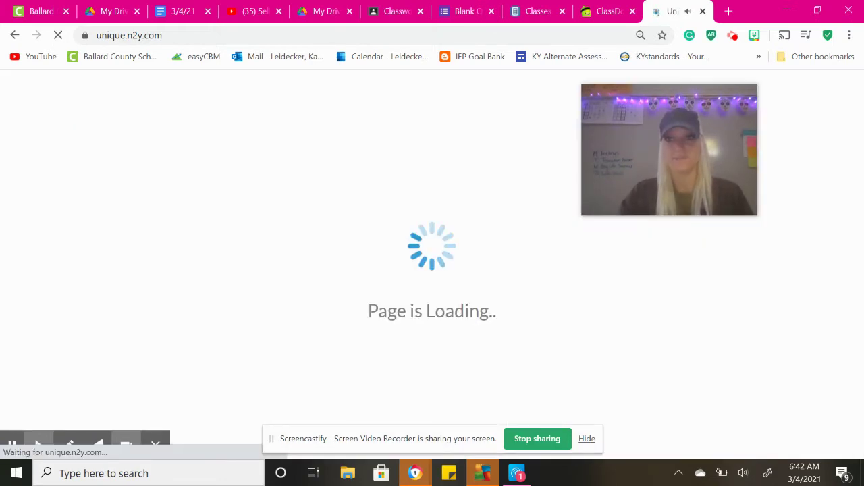
pyautogui.scroll(-2, 742, 267)
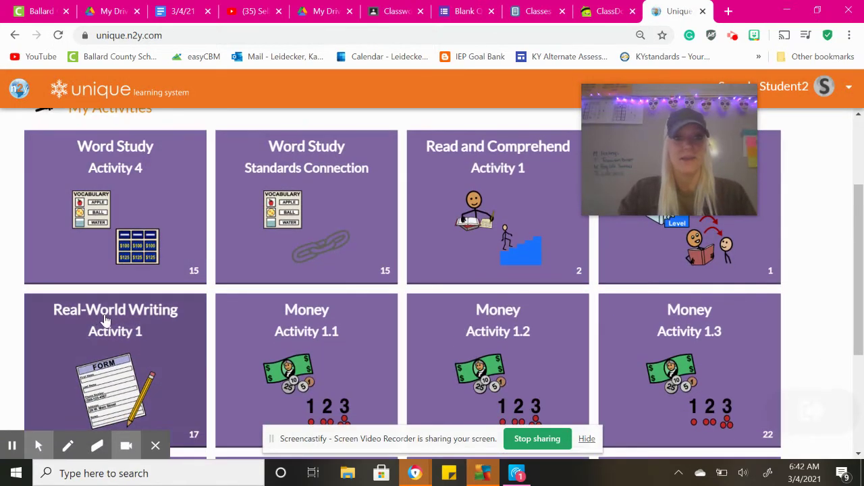
pyautogui.click(106, 324)
# Step: Check the Writing, Math and Life Skills assignments in the ClassDojo post and return to the n2y activity
pyautogui.click(585, 10)
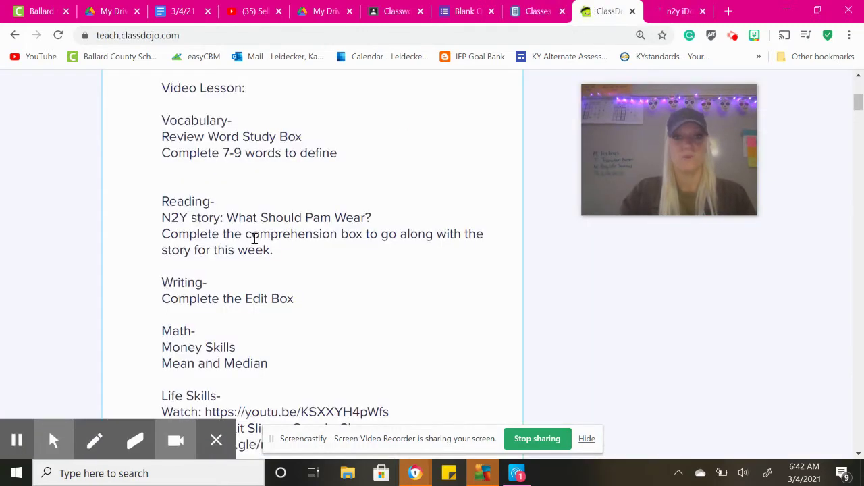
pyautogui.scroll(-1, 236, 282)
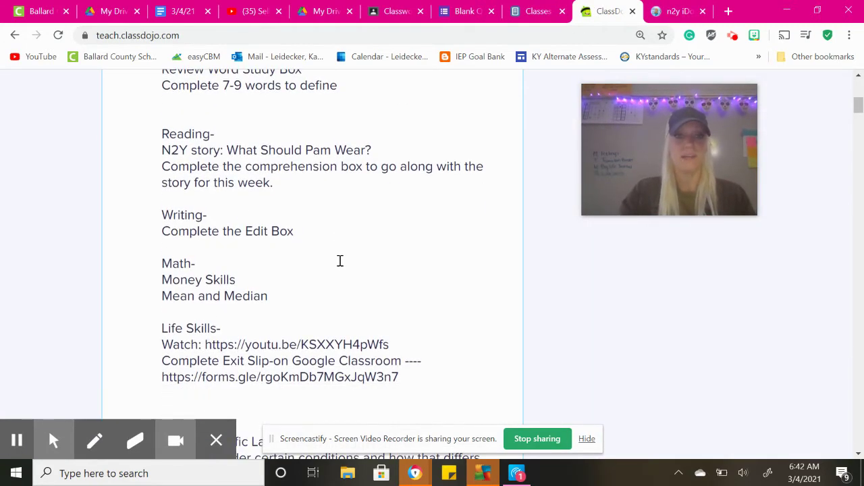
pyautogui.click(674, 11)
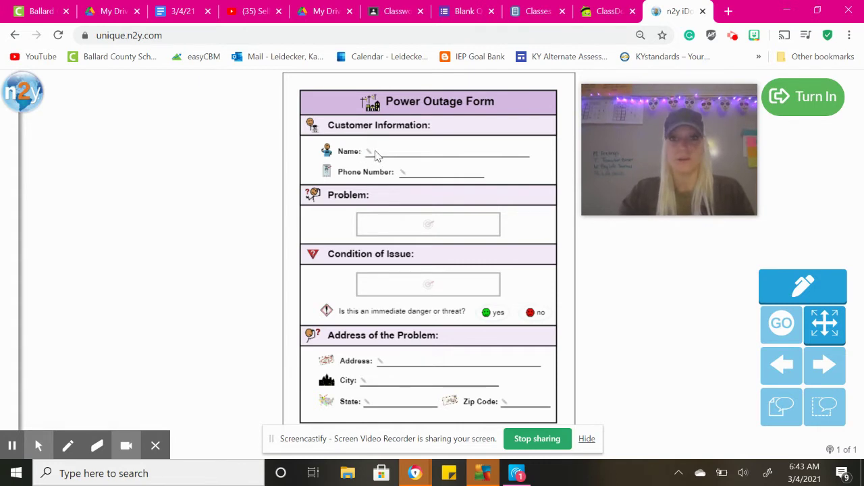
# Step: Look through the answer choices for Problem and Condition of Issue on the Power Outage Form, leaving both fields blank
pyautogui.click(429, 229)
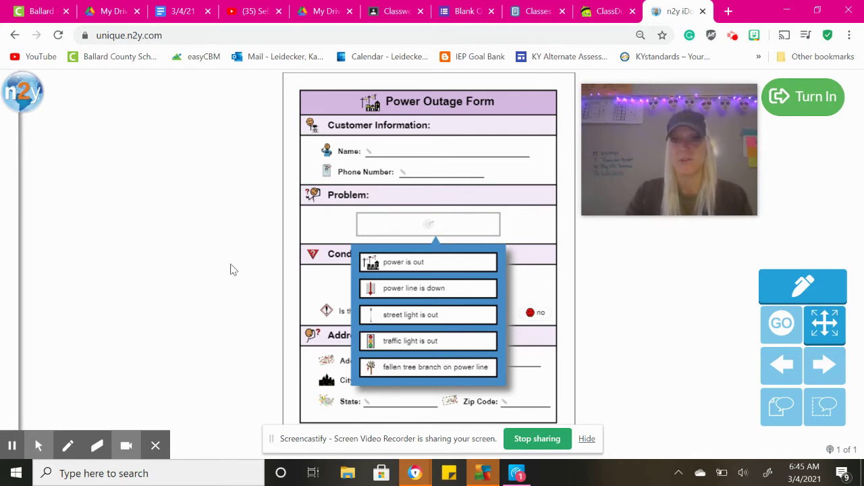
pyautogui.click(426, 258)
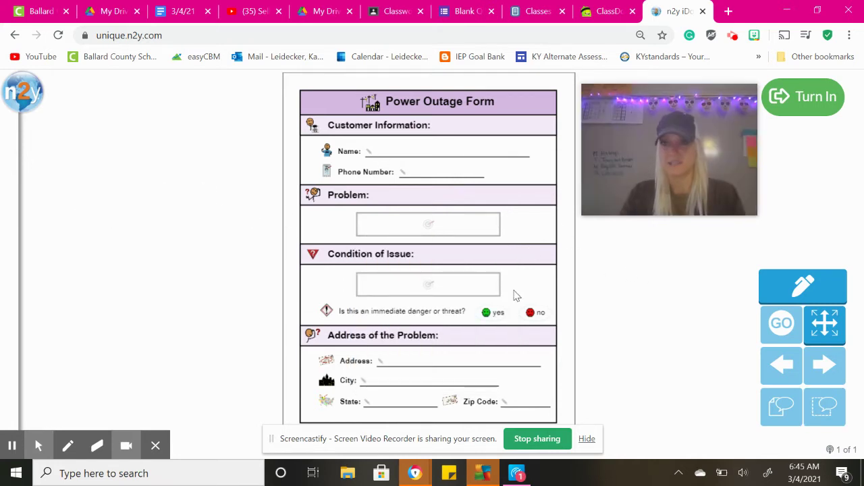
pyautogui.click(439, 284)
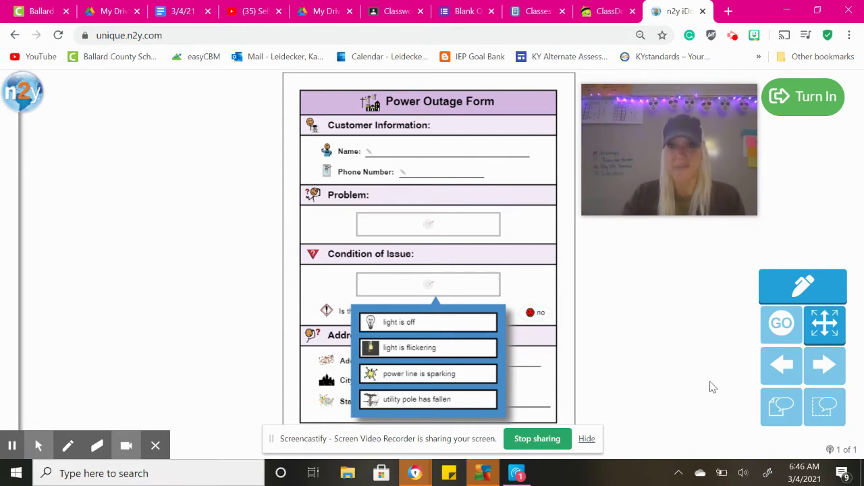
pyautogui.moveTo(459, 328)
pyautogui.mouseDown()
pyautogui.moveTo(115, 281)
pyautogui.moveTo(464, 316)
pyautogui.mouseUp()
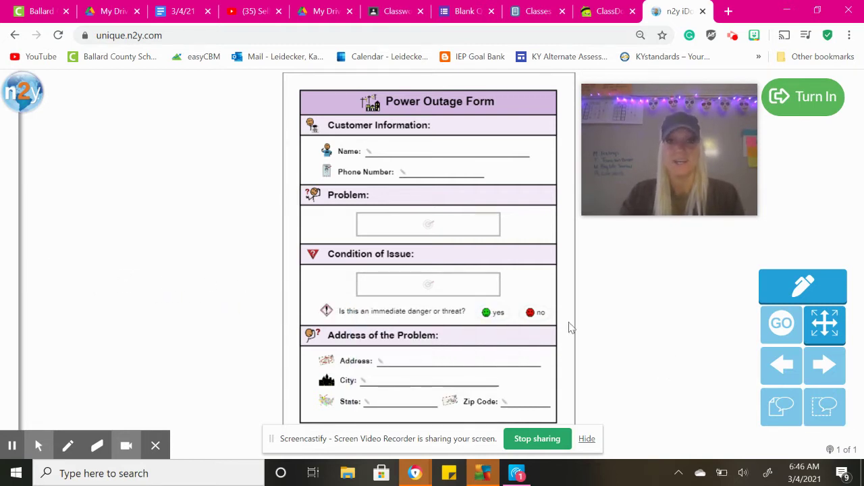
# Step: Enter a sample street address in the Address field under Address of the Problem
pyautogui.click(379, 363)
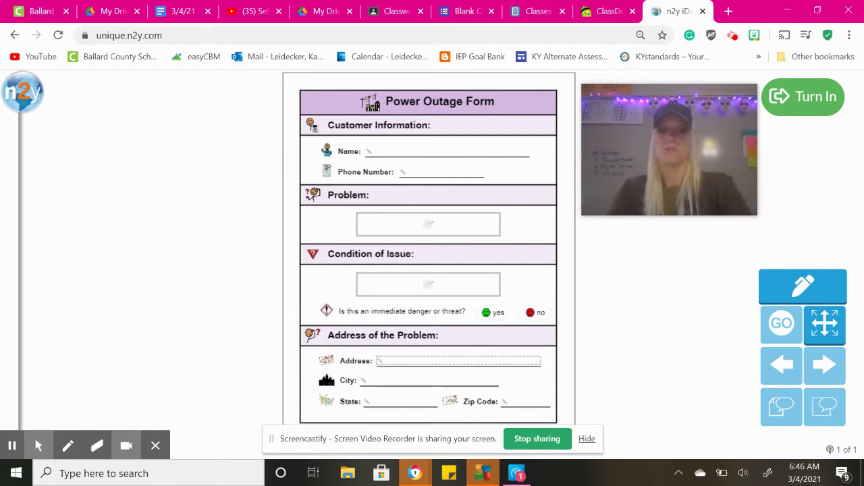
pyautogui.write('345')
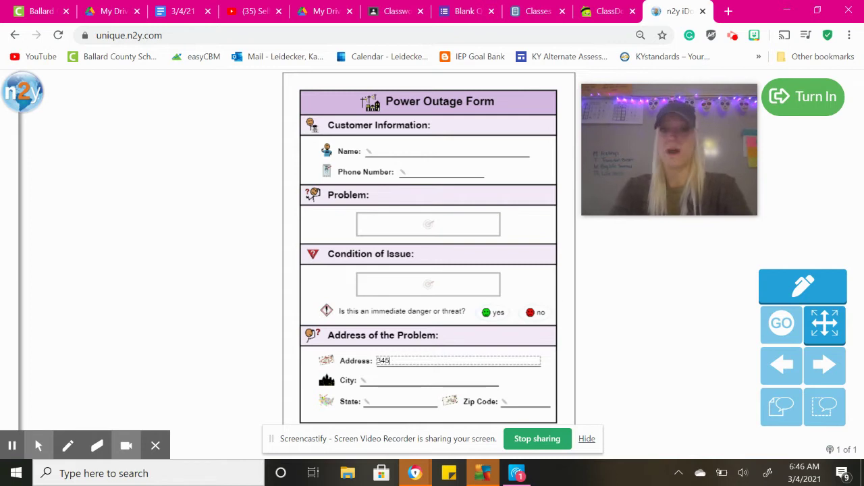
pyautogui.write(' Oak R')
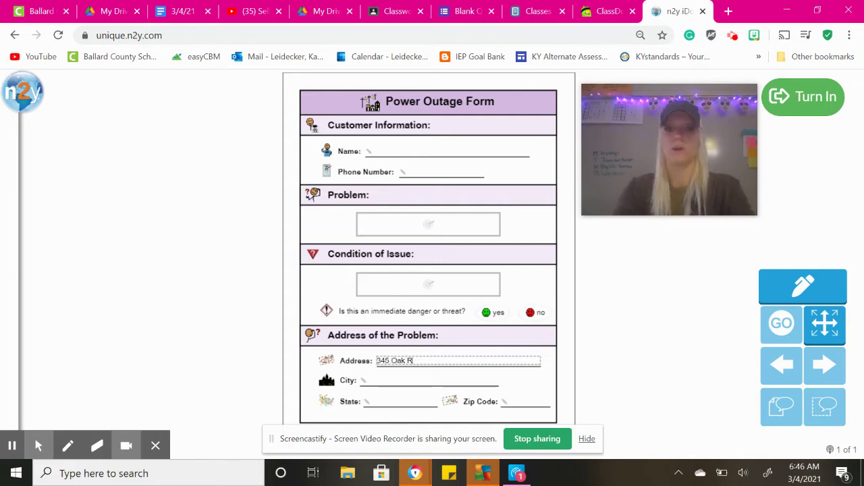
pyautogui.write('oad')
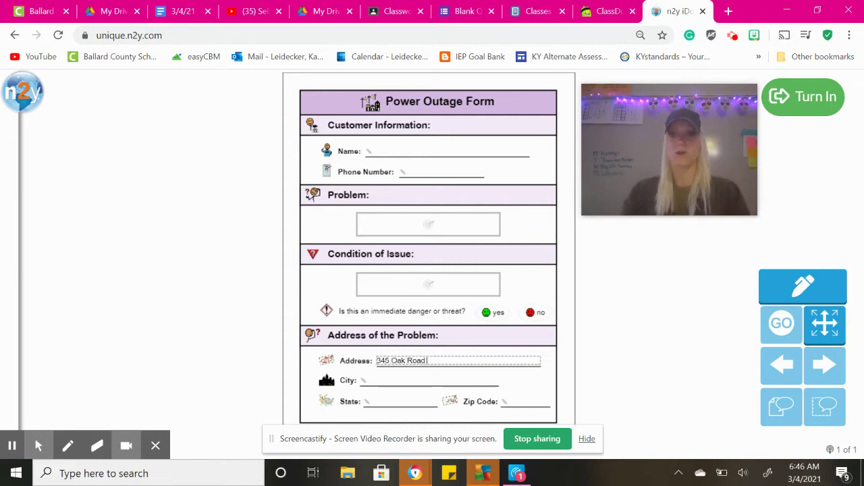
# Step: Fill in the City and State fields for the address of the problem
pyautogui.click(368, 382)
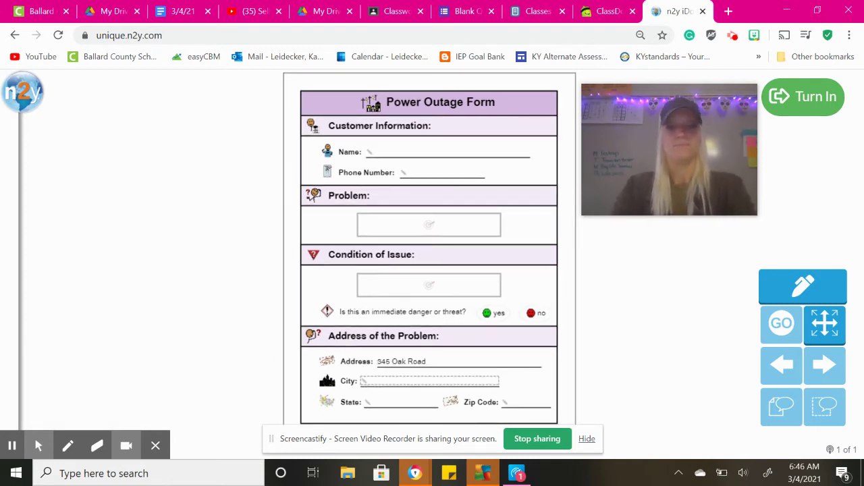
pyautogui.write('Palm Springs')
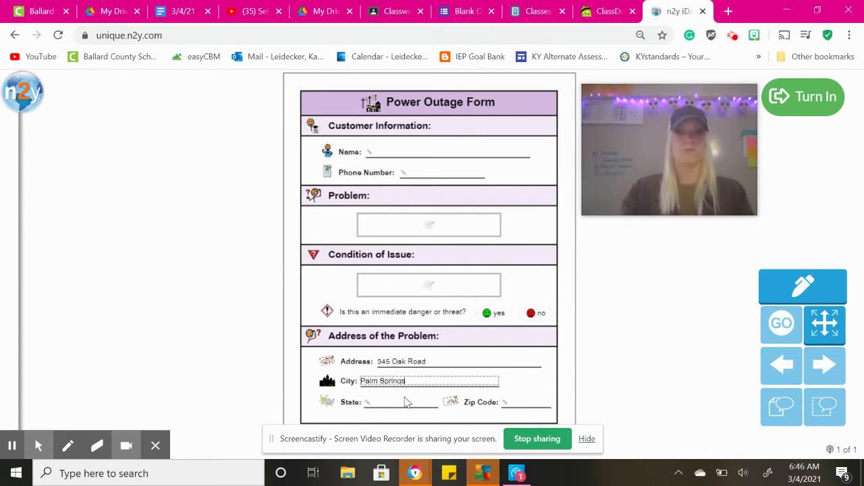
pyautogui.click(372, 405)
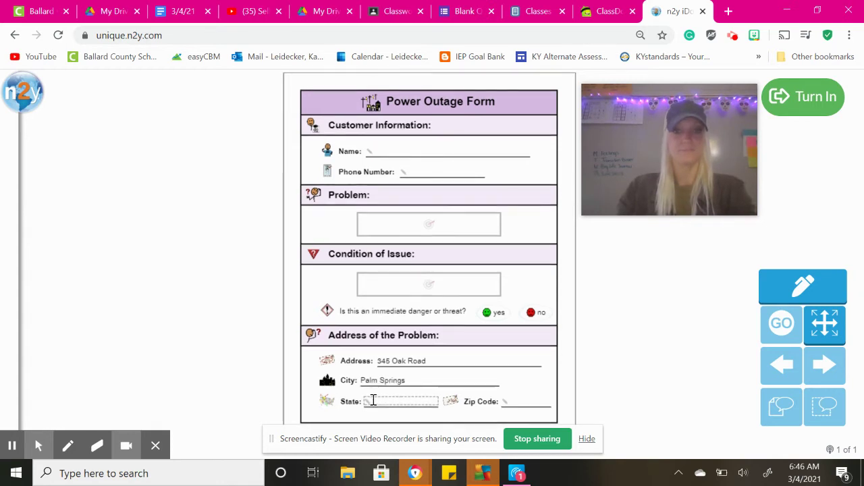
pyautogui.write('Calif')
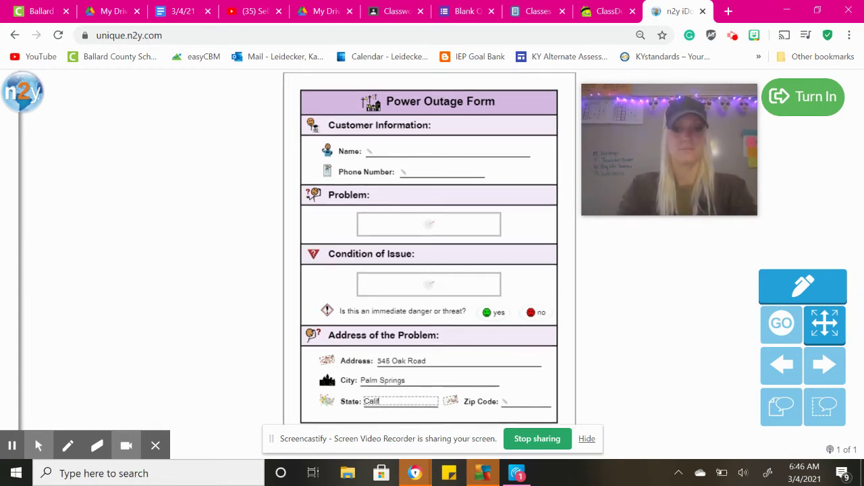
pyautogui.write('ornia')
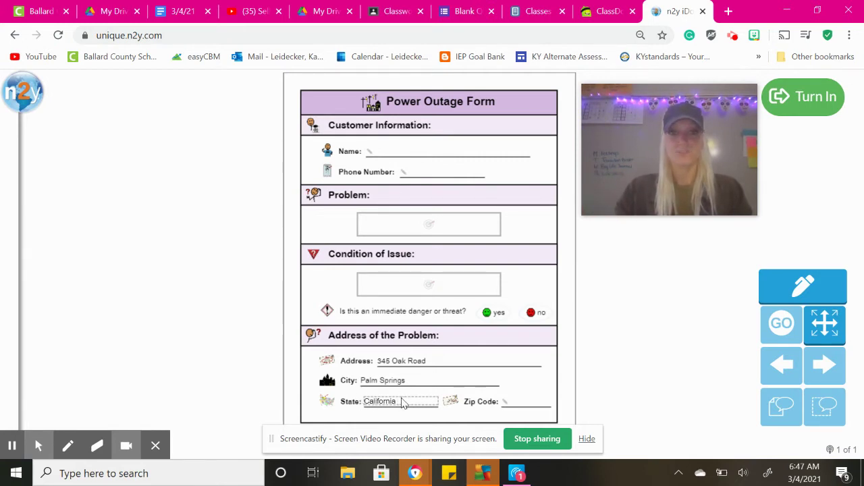
# Step: Enter the zip code for the address of the problem
pyautogui.click(506, 403)
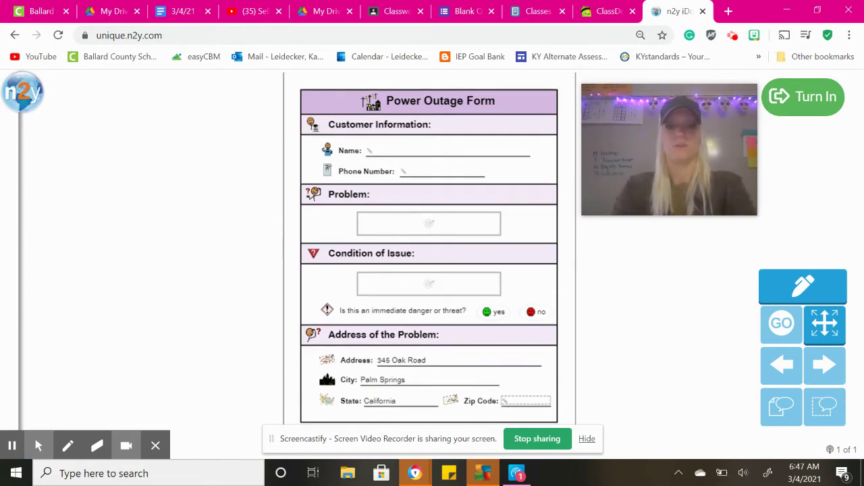
pyautogui.write('678')
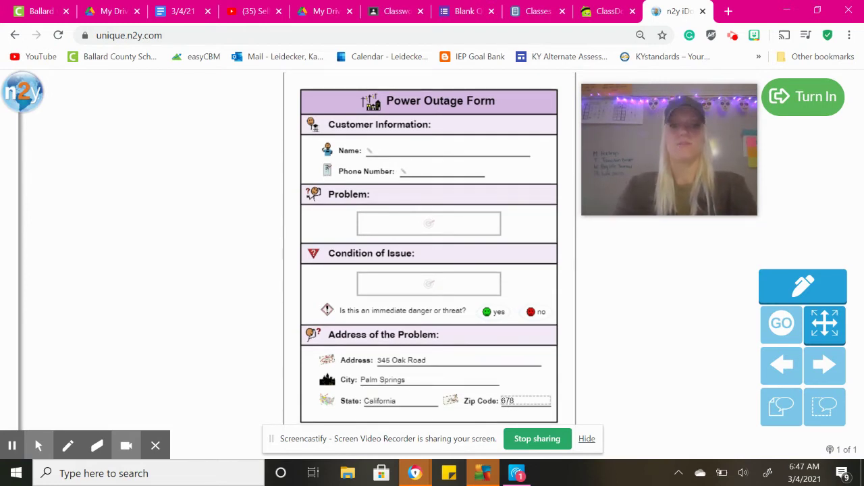
pyautogui.write('30')
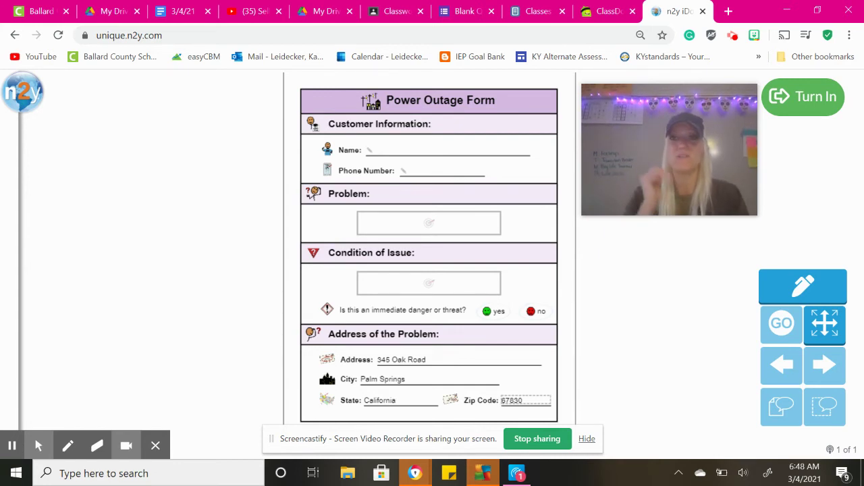
# Step: Save and exit the Power Outage Form activity to return to the student's activity list
pyautogui.click(23, 92)
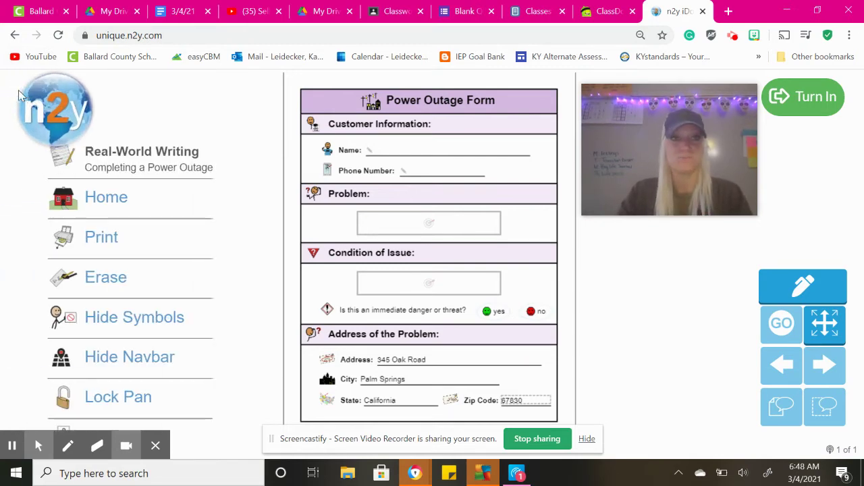
pyautogui.click(63, 198)
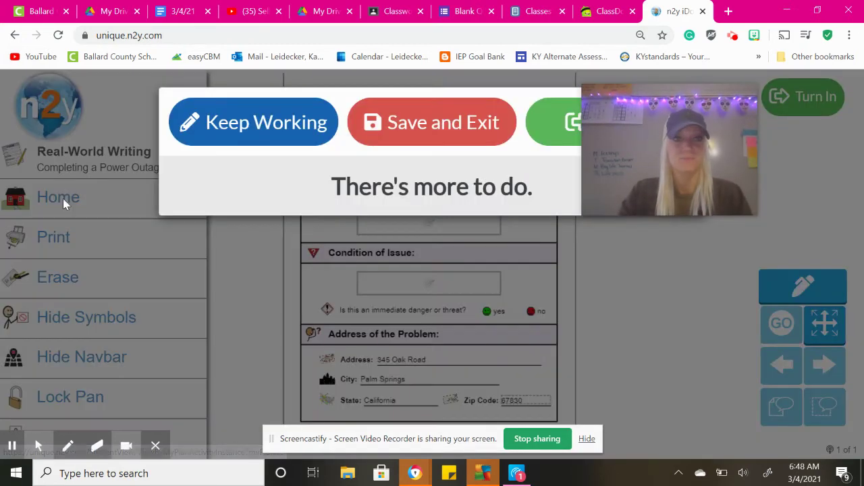
pyautogui.click(409, 129)
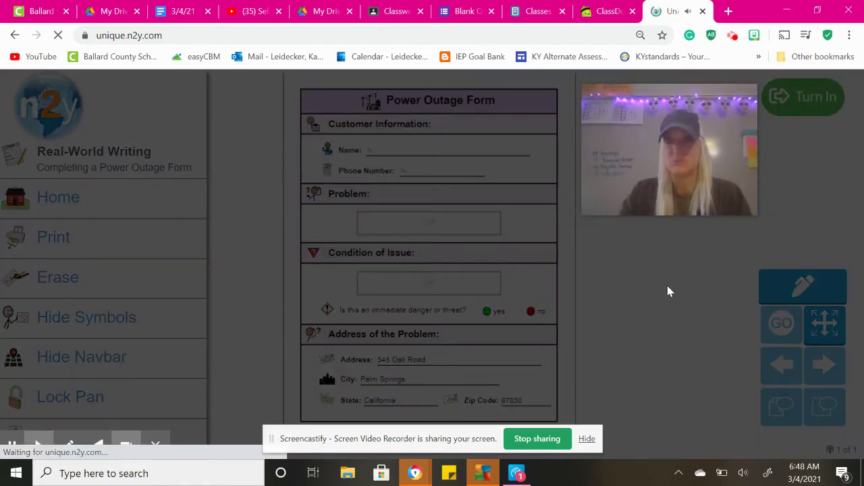
pyautogui.scroll(-2, 290, 222)
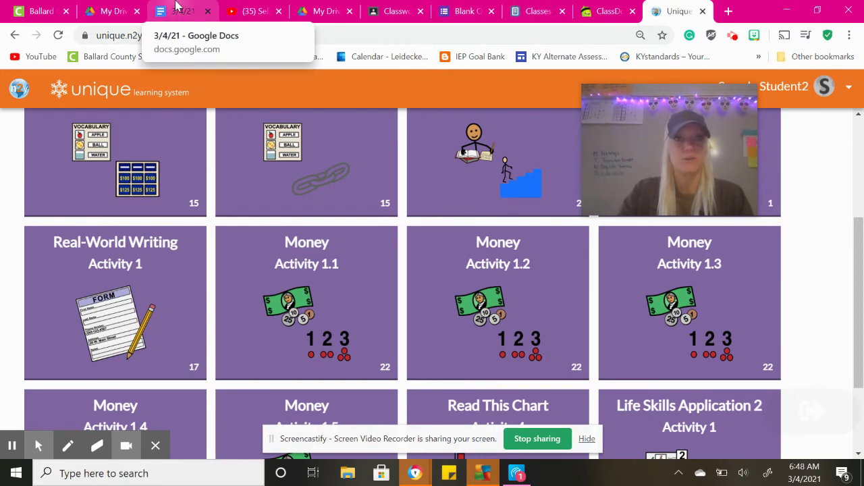
# Step: Check the Math assignments in ClassDojo and open Money Activity 1.5 in the n2y activity list
pyautogui.moveTo(14, 449)
pyautogui.hotkey('ctrl', 'shift', 'Tab')
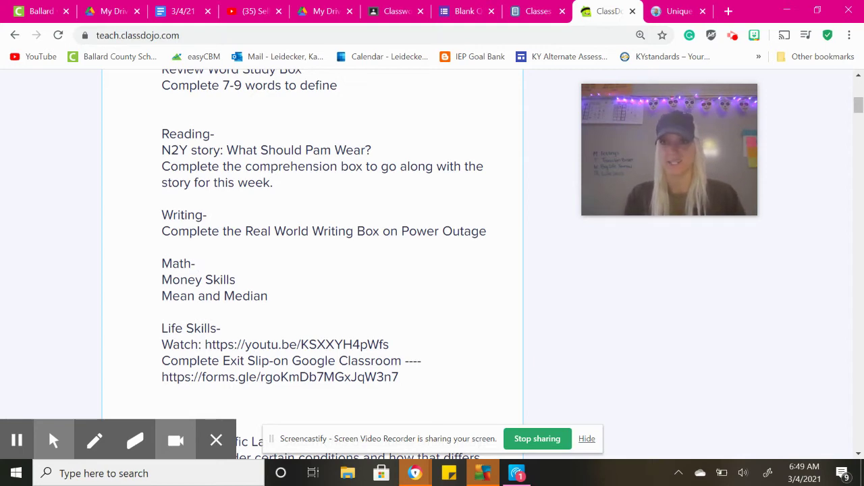
pyautogui.click(672, 11)
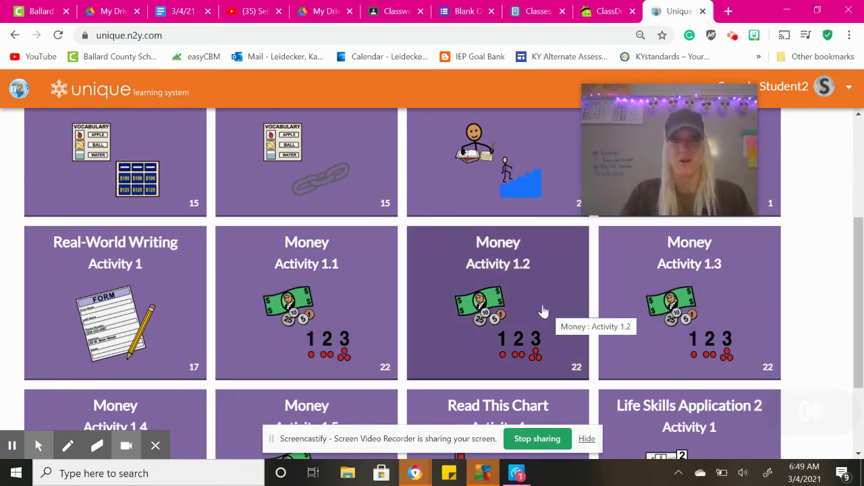
pyautogui.scroll(-1, 361, 311)
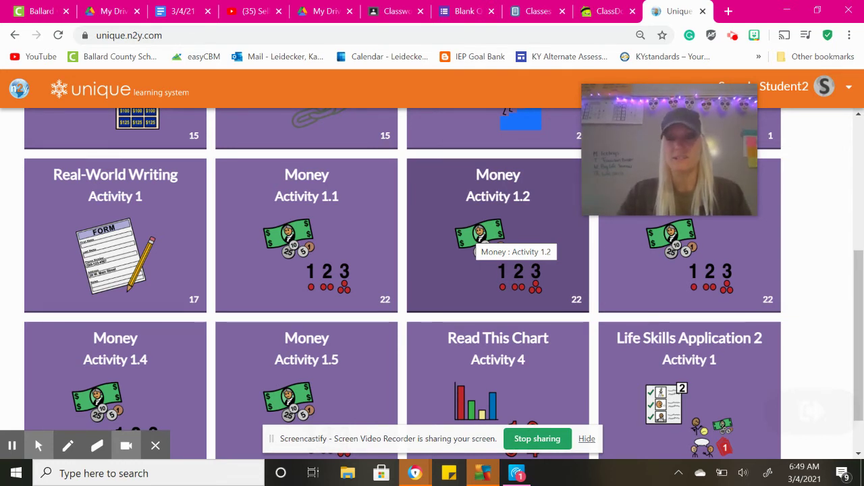
pyautogui.scroll(-1, 434, 232)
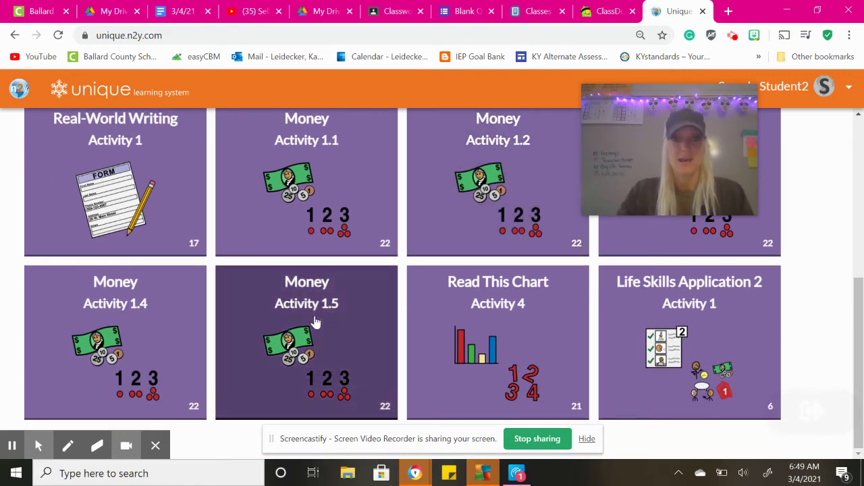
pyautogui.click(316, 319)
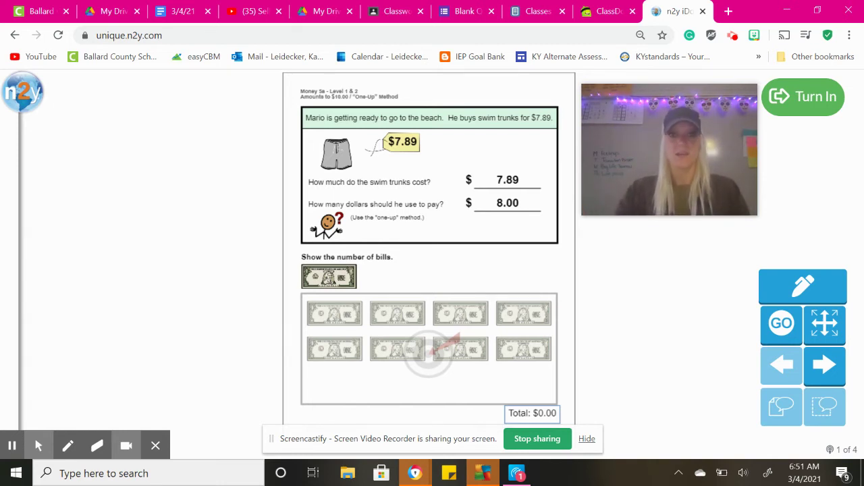
# Step: Place eight one-dollar bills in the payment area for the $7.89 swim trunks and go to the next page
pyautogui.moveTo(344, 284); pyautogui.dragTo(346, 321)
pyautogui.moveTo(341, 280); pyautogui.dragTo(400, 316)
pyautogui.moveTo(341, 280); pyautogui.dragTo(335, 352)
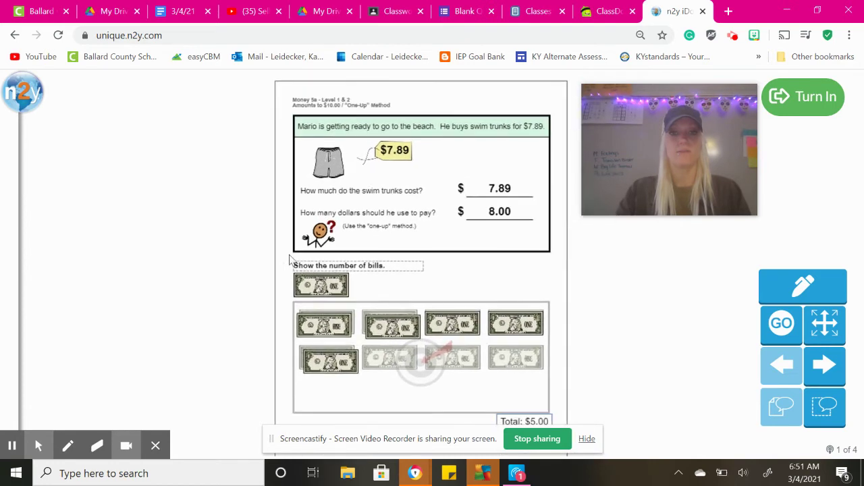
pyautogui.moveTo(280, 257); pyautogui.dragTo(419, 332)
pyautogui.moveTo(306, 260); pyautogui.dragTo(478, 329)
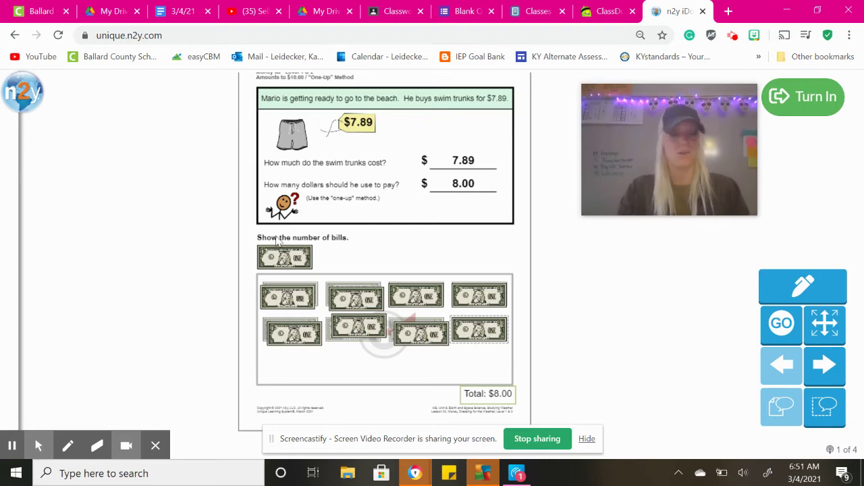
pyautogui.click(831, 381)
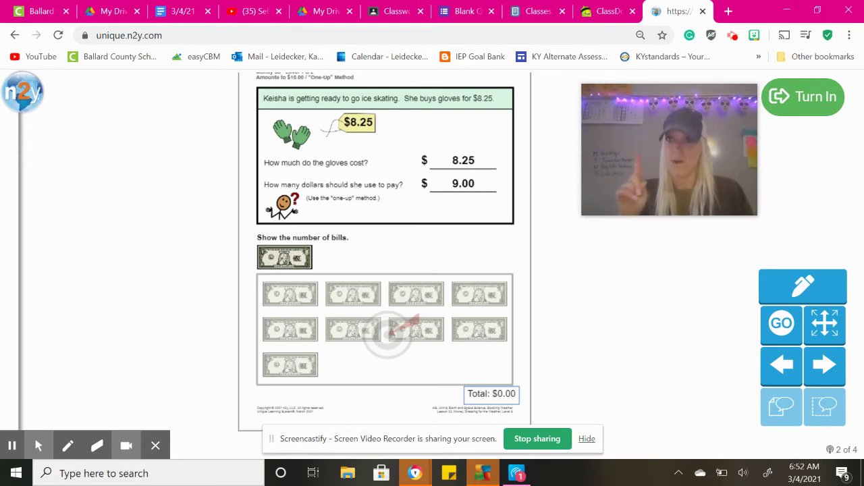
# Step: Save and exit the Money activity
pyautogui.click(22, 93)
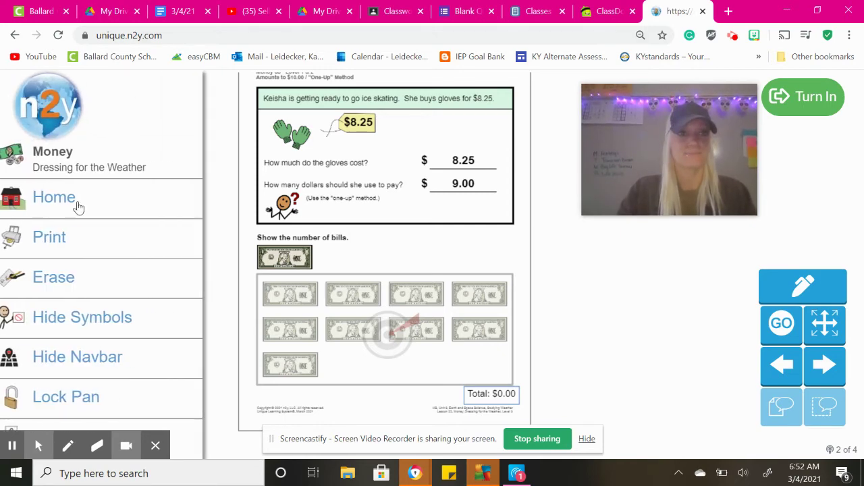
pyautogui.click(79, 202)
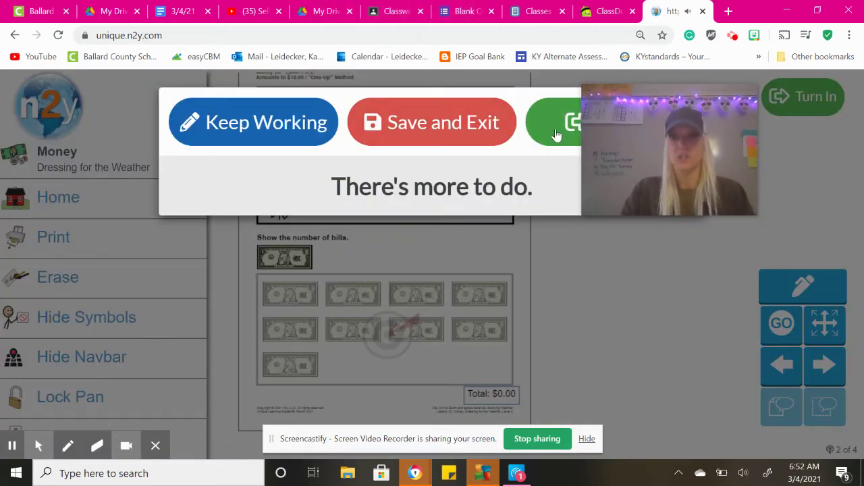
pyautogui.click(479, 124)
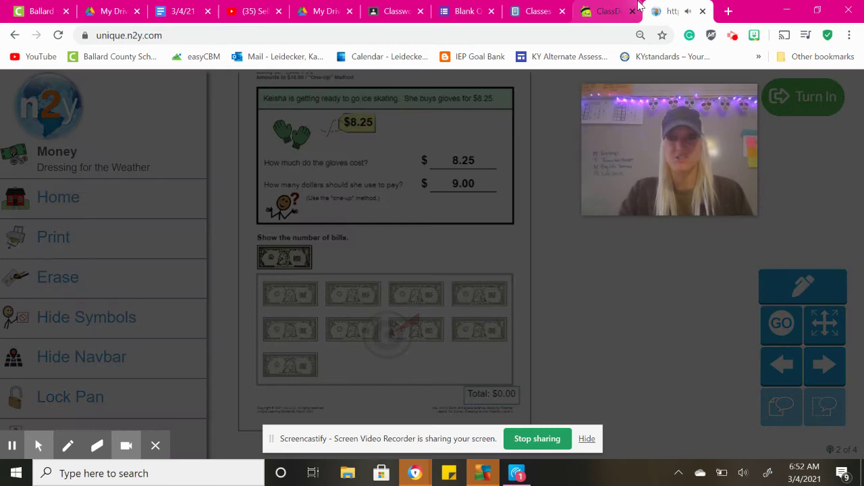
# Step: Check the remaining Math assignment in ClassDojo and open Read This Chart Activity 4 in n2y
pyautogui.click(594, 8)
pyautogui.scroll(-1, 283, 265)
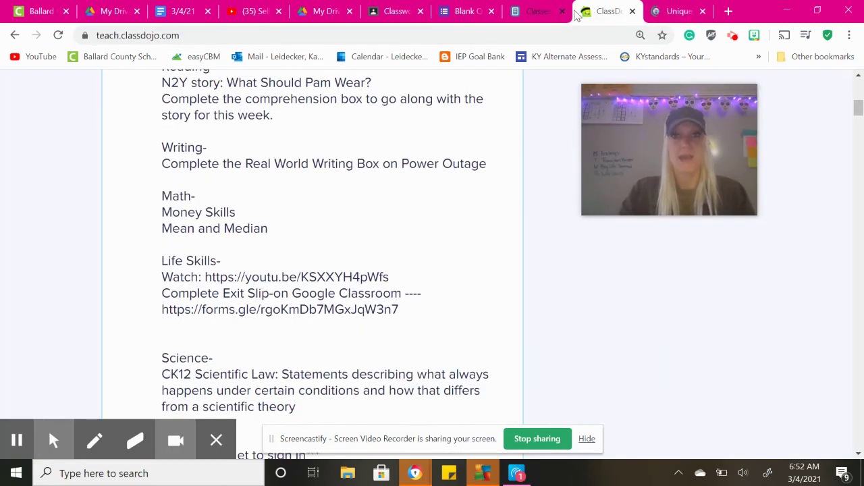
pyautogui.click(670, 11)
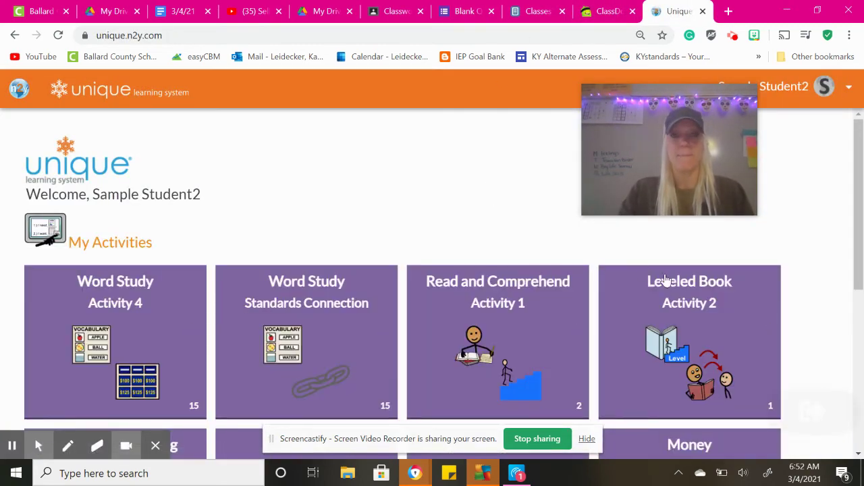
pyautogui.scroll(-5, 665, 280)
pyautogui.click(548, 352)
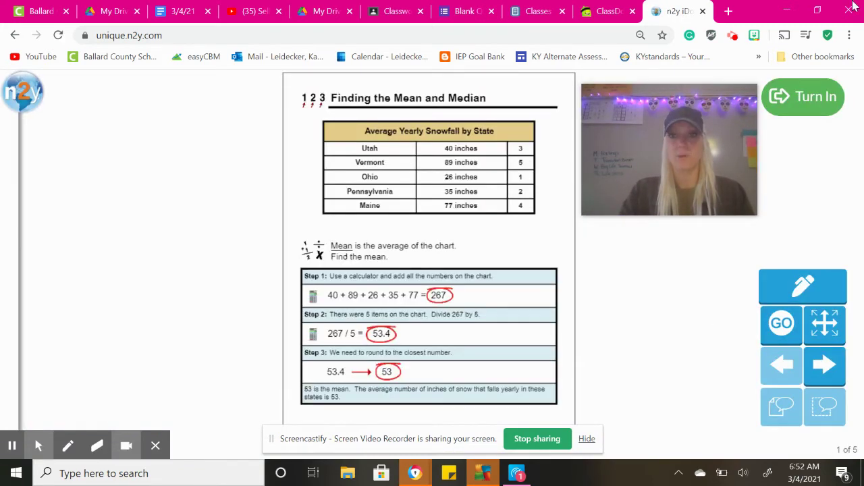
# Step: Switch to the Math notes presentation in Google Slides and view the Mean, Median and Mode slide and the Mean steps slide
pyautogui.moveTo(13, 448)
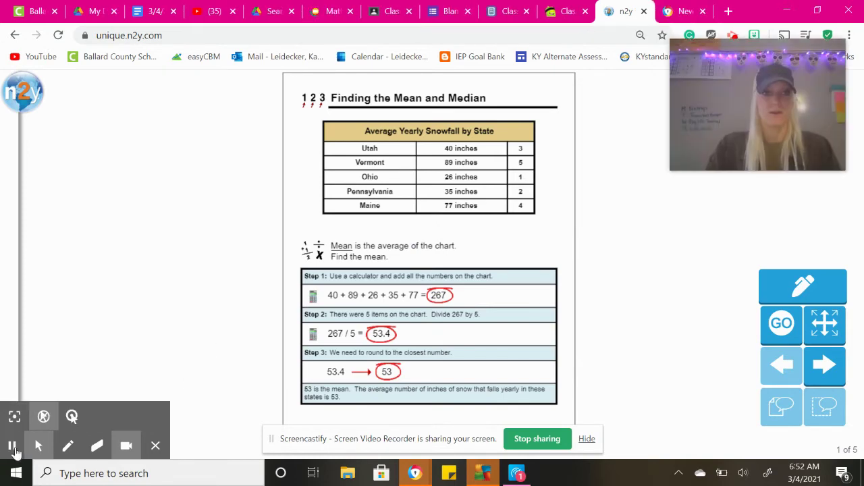
pyautogui.click(331, 10)
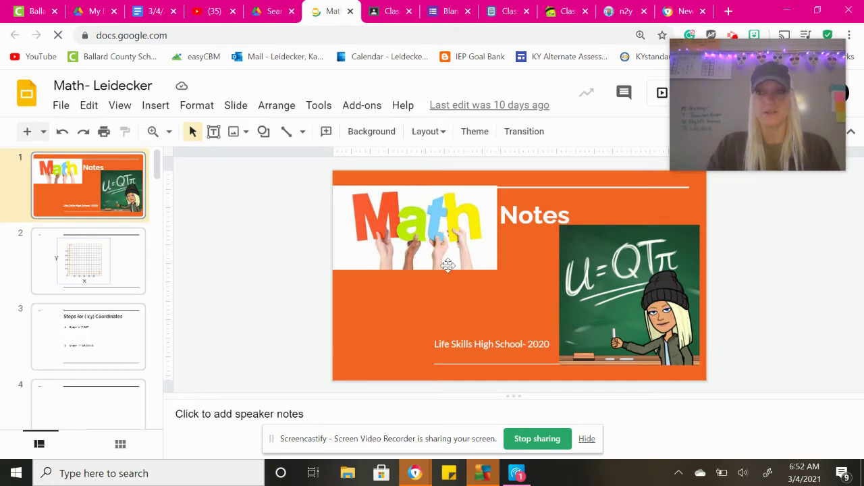
pyautogui.scroll(-4, 131, 276)
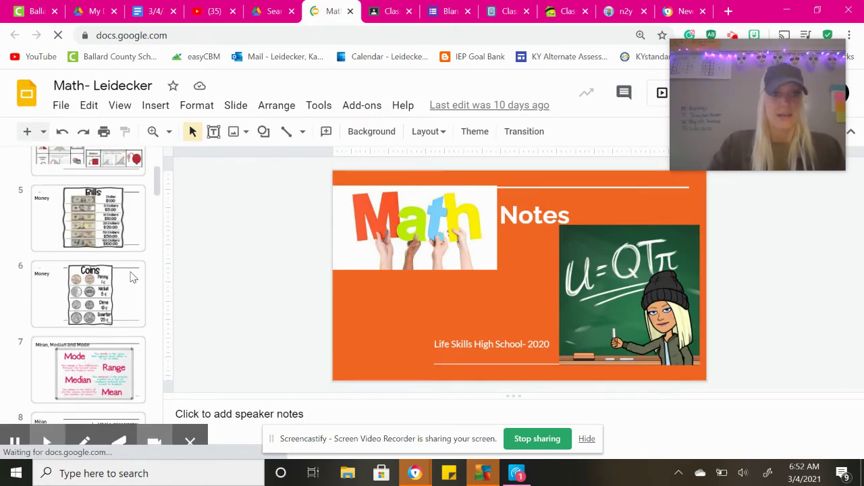
pyautogui.click(115, 376)
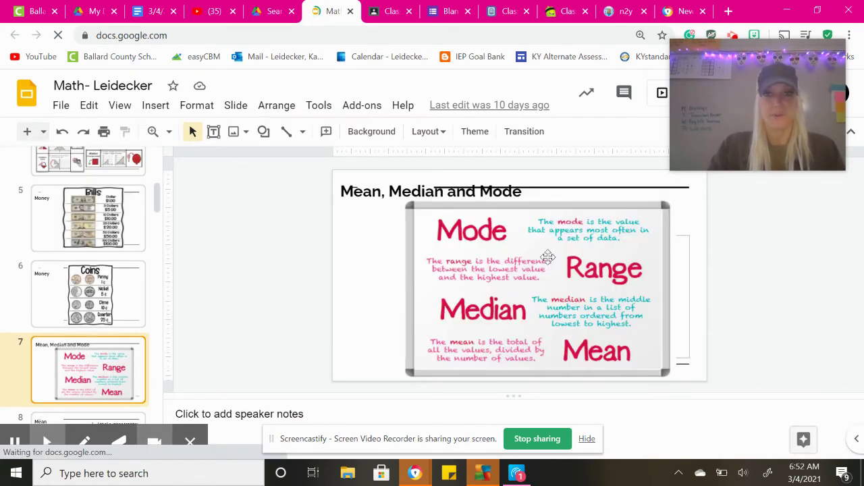
pyautogui.press('Down')
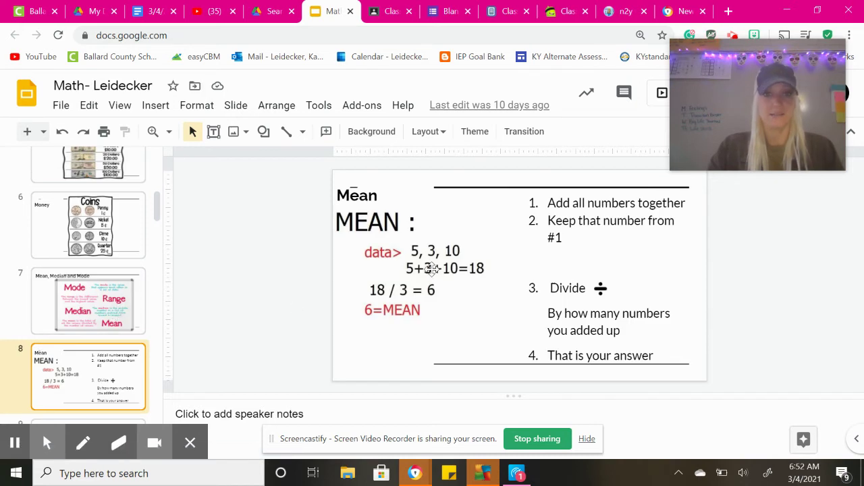